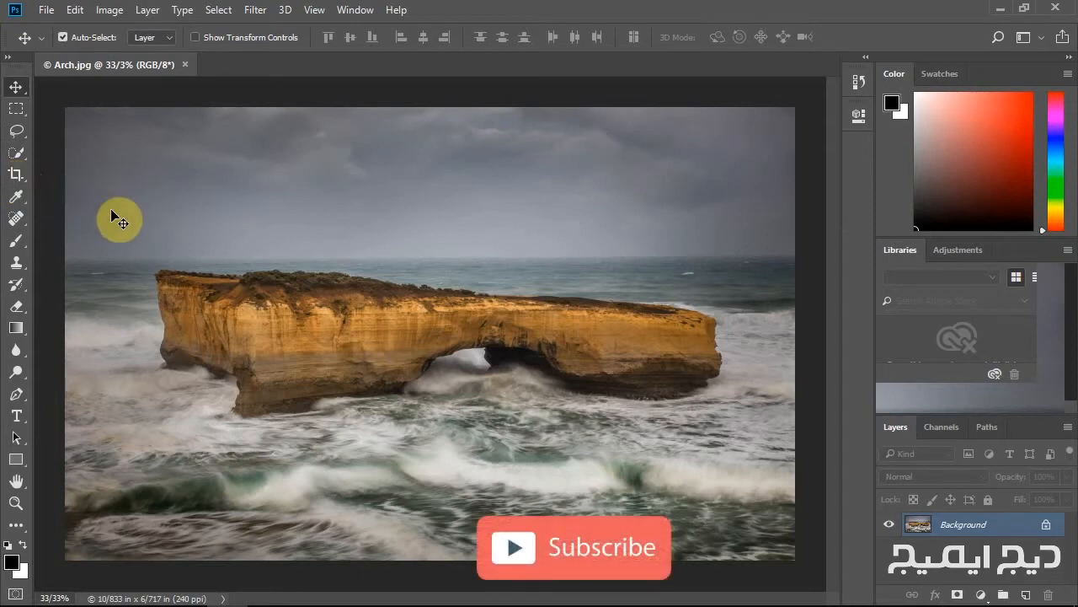
Switch to the Crop tool and then back to the Move tool.
key("c")
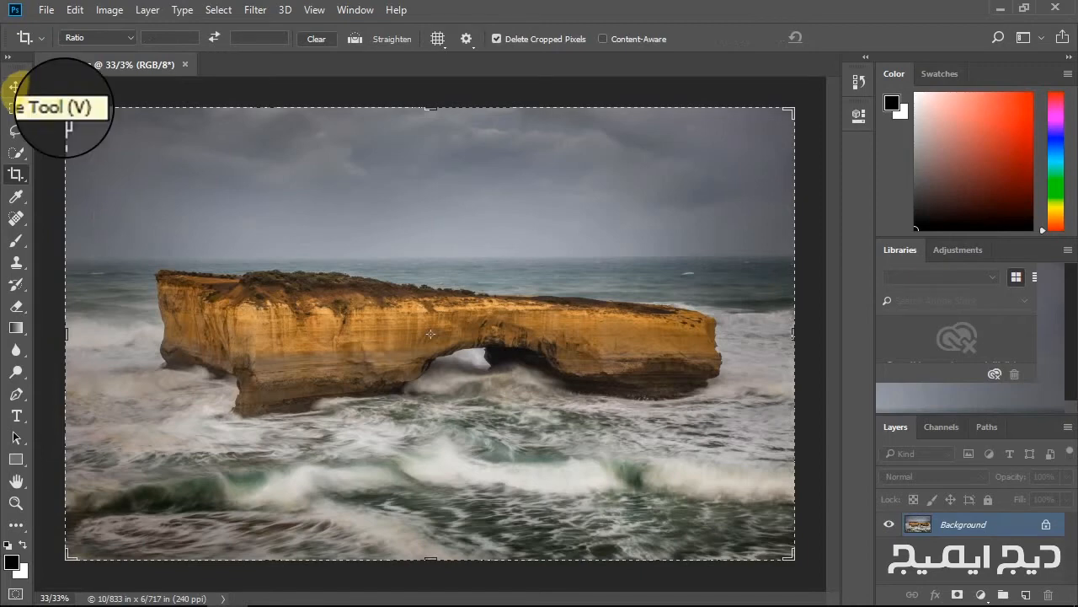
left_click(17, 88)
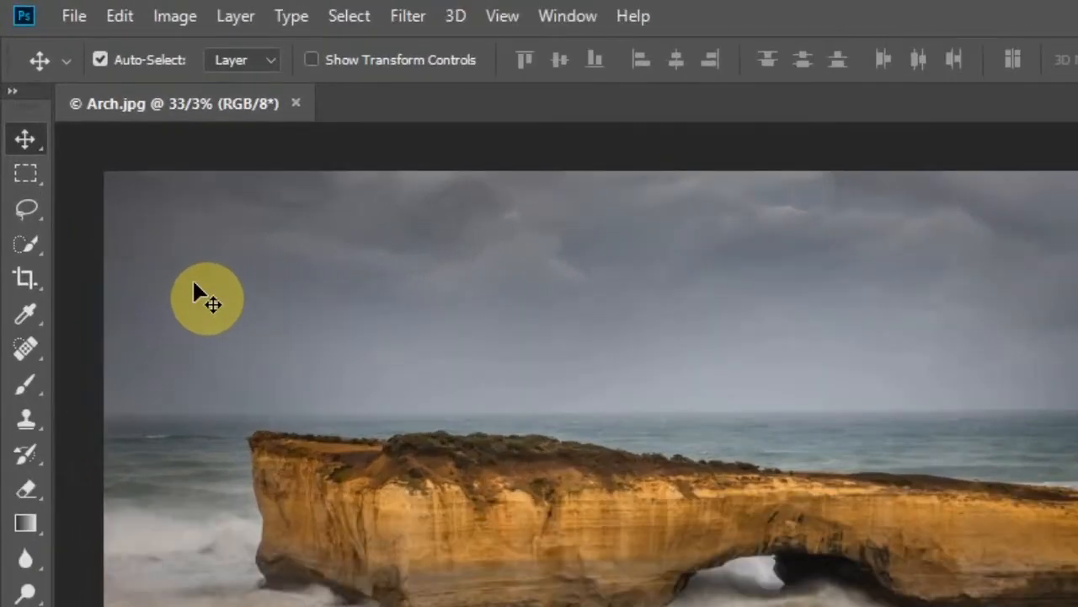
left_click(73, 19)
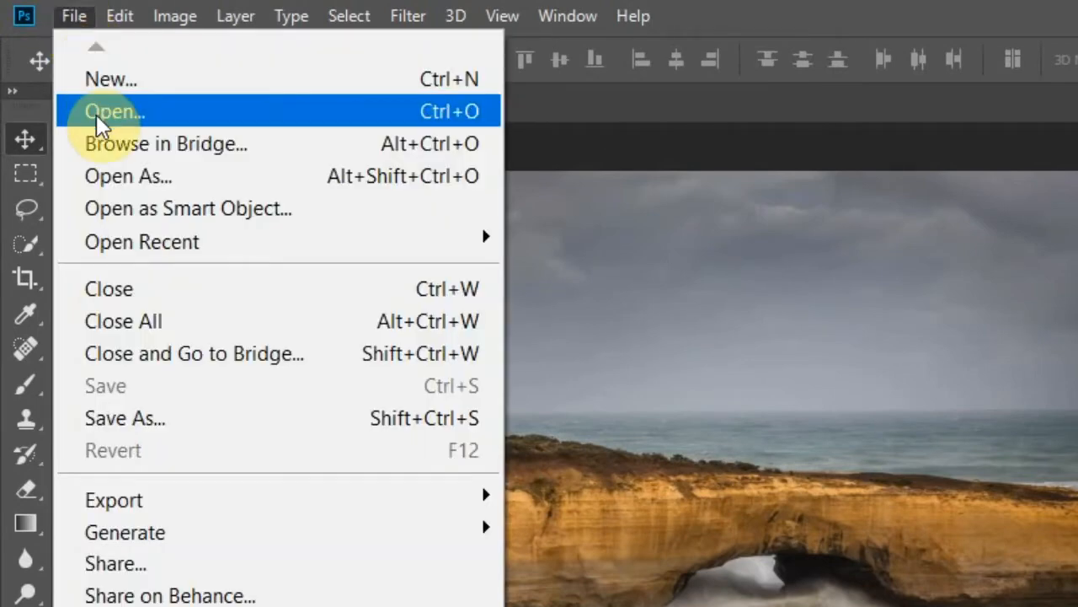
left_click(164, 116)
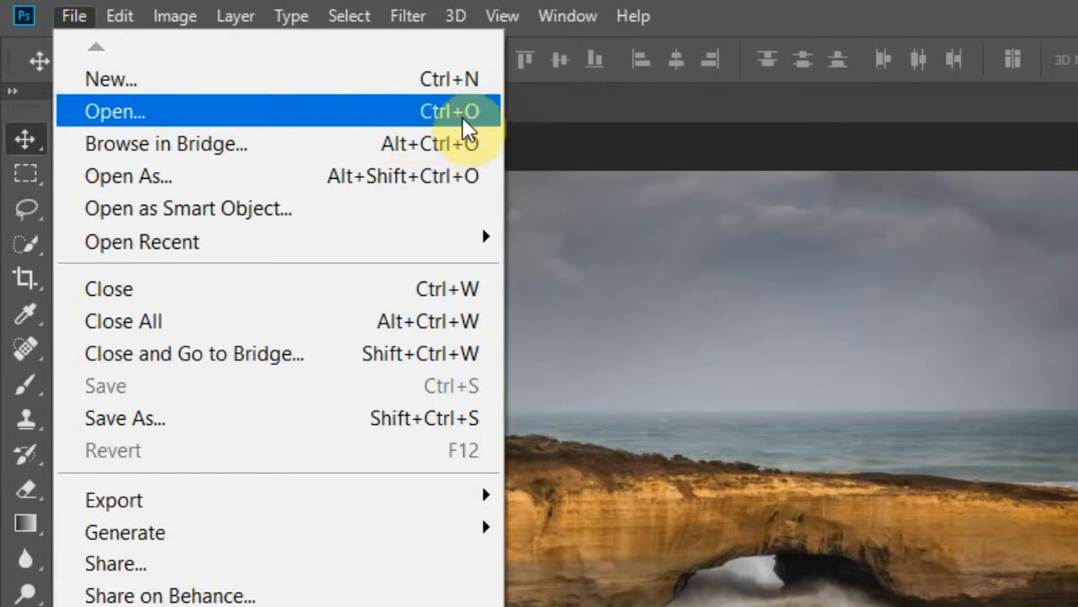
left_click(346, 117)
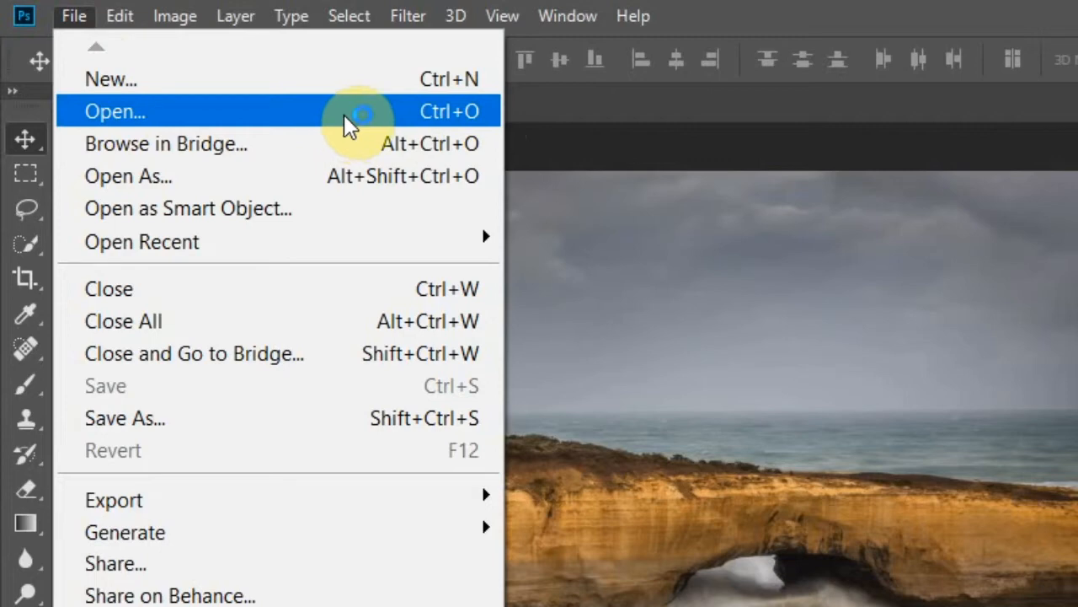
left_click(171, 116)
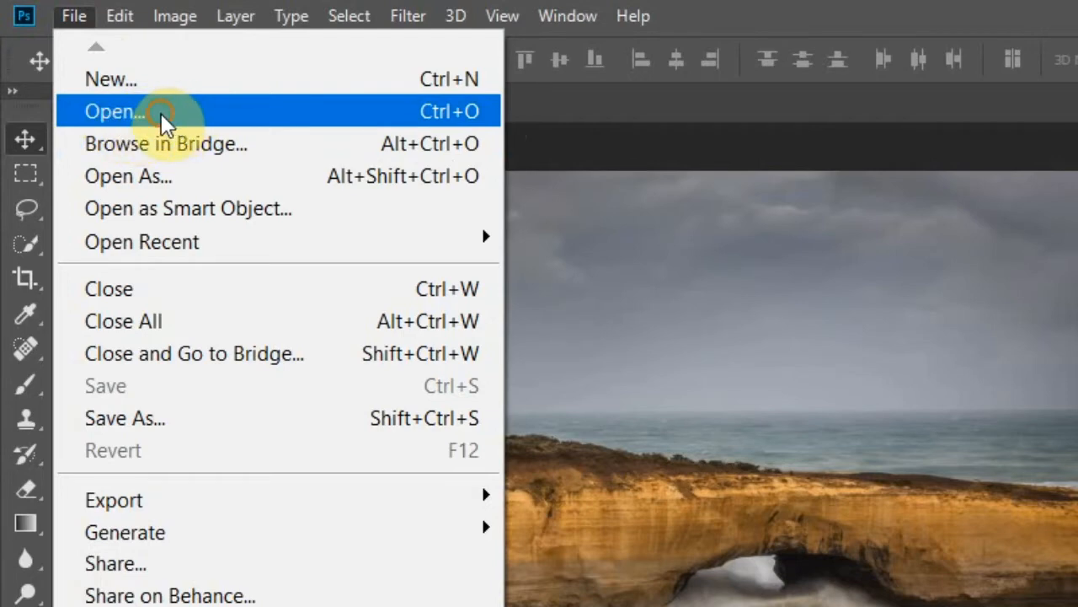
left_click(161, 113)
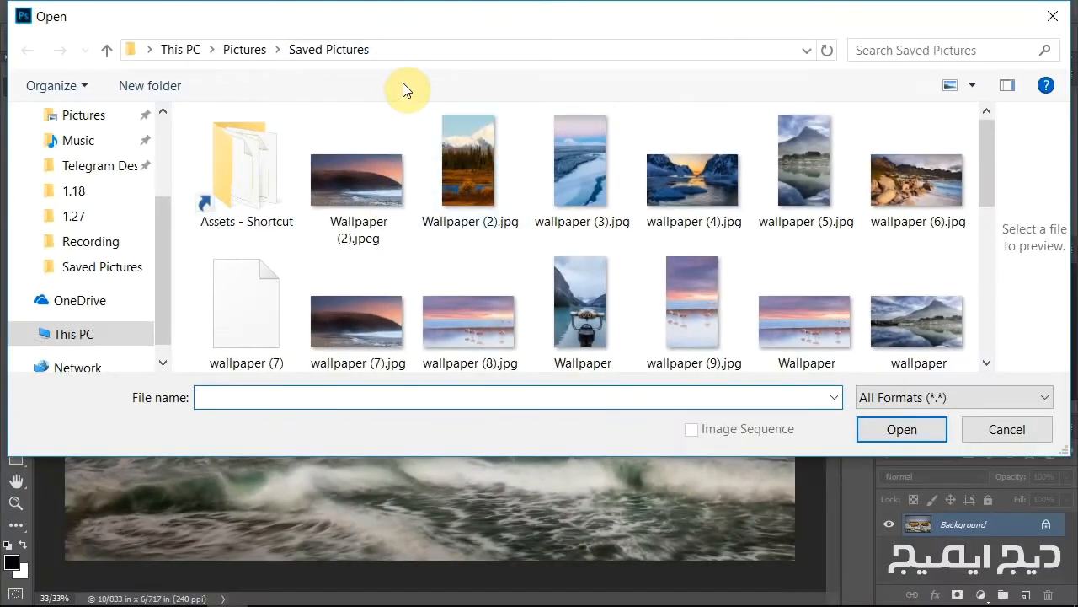
left_click(1052, 14)
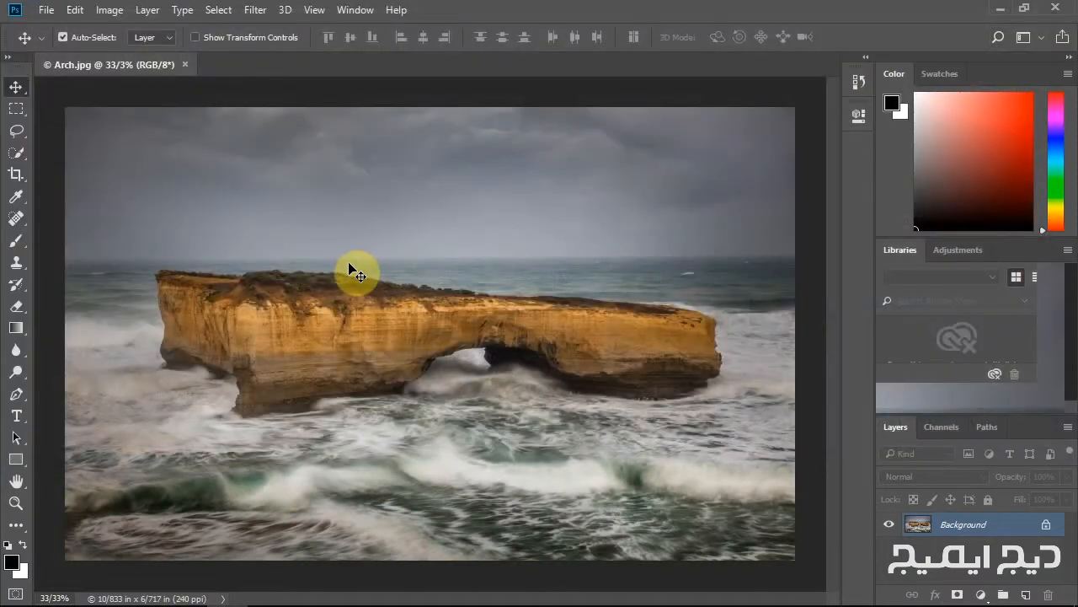
key("ctrl+o")
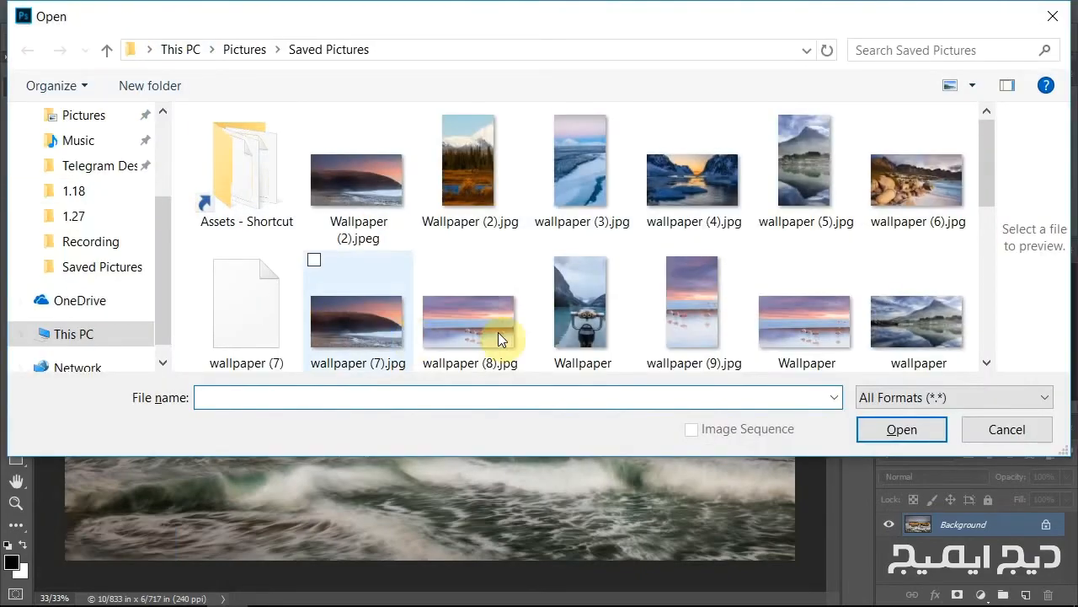
left_click(1045, 19)
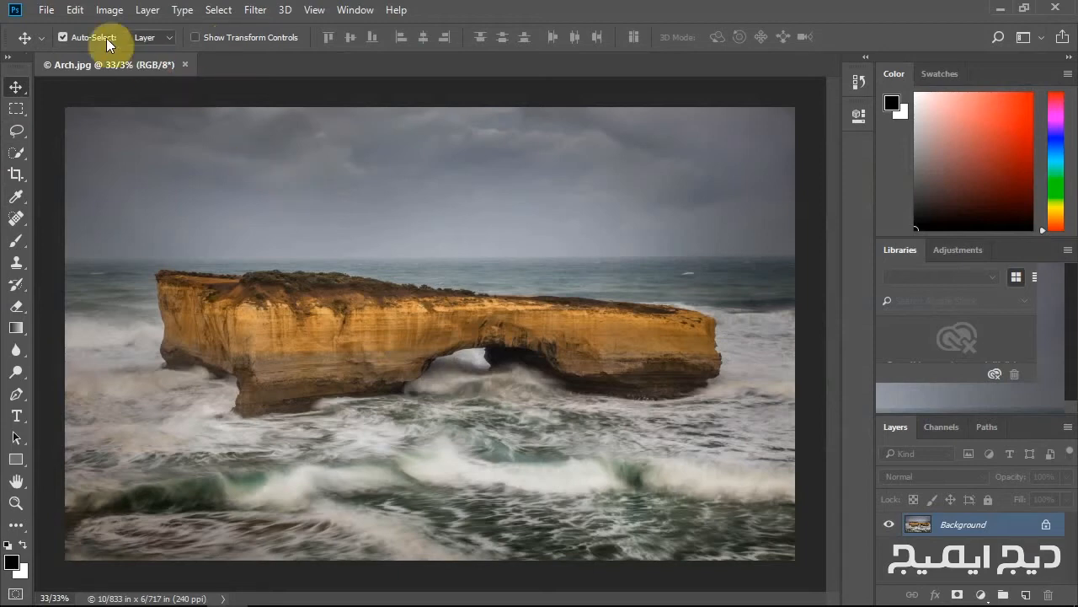
Browse the File, Edit, Filter, Select and Window menus to examine their commands and shortcuts.
left_click(47, 11)
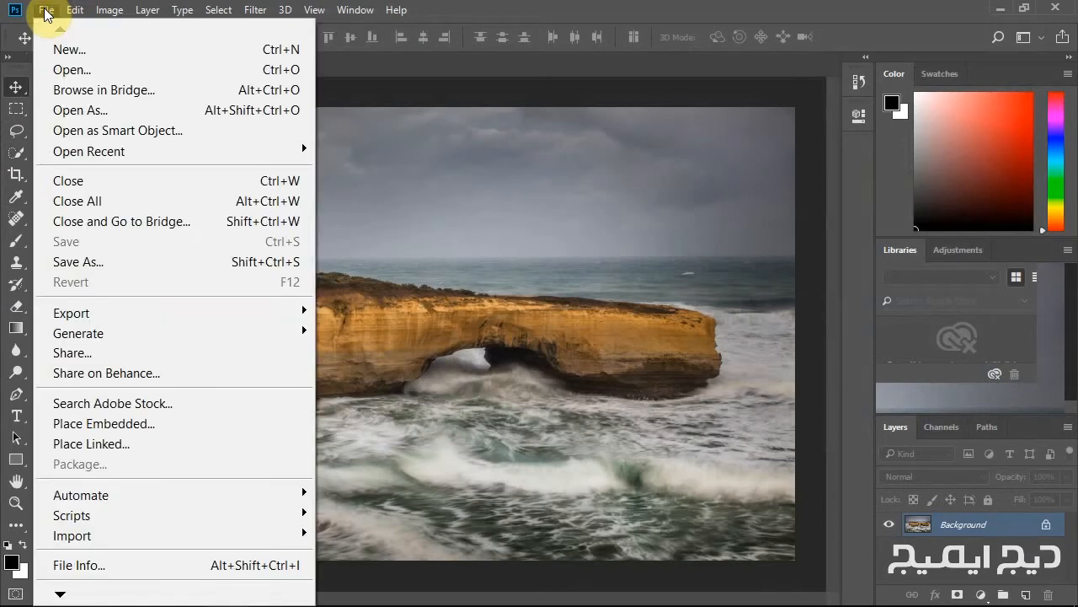
mouse_move(75, 10)
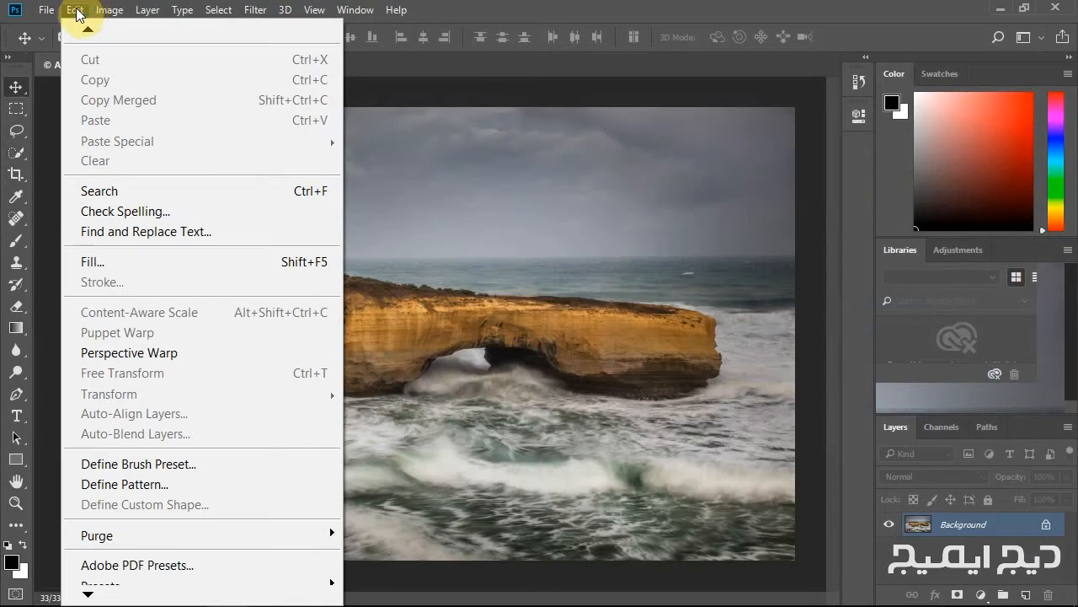
left_click(148, 194)
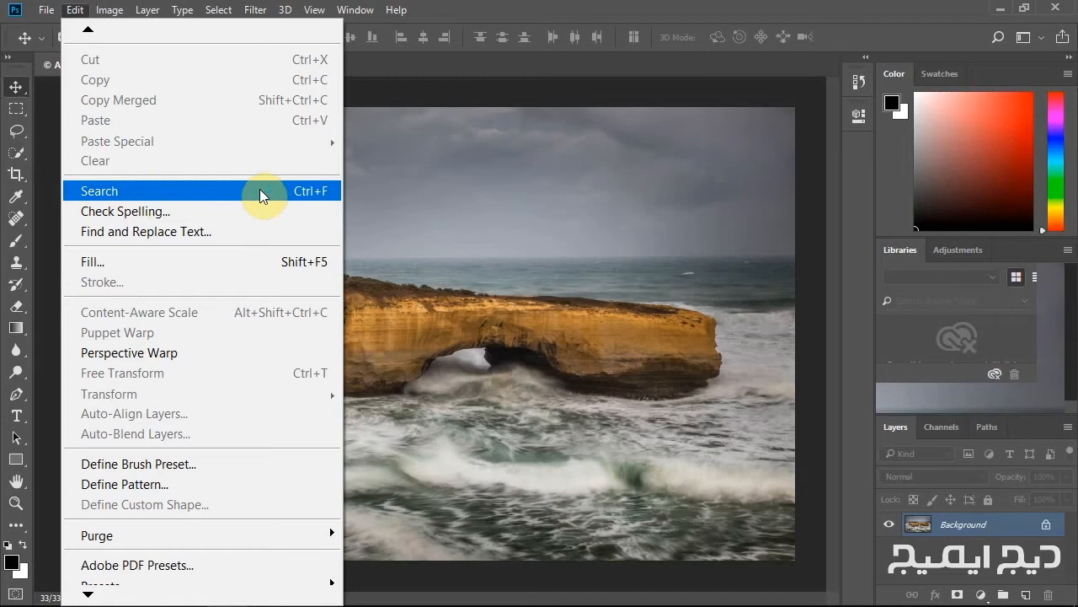
left_click(263, 15)
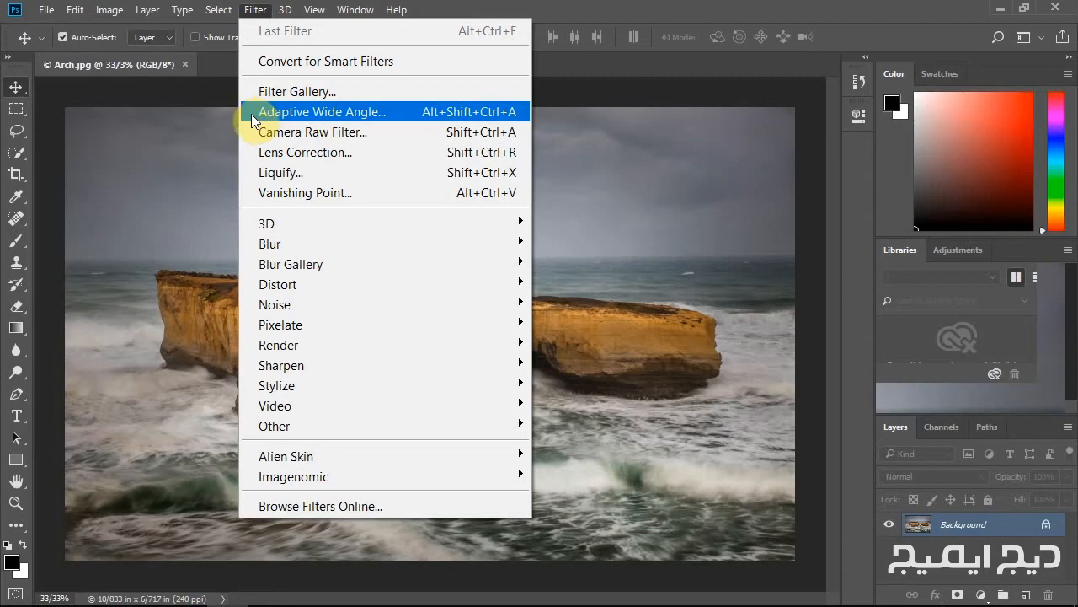
mouse_move(215, 15)
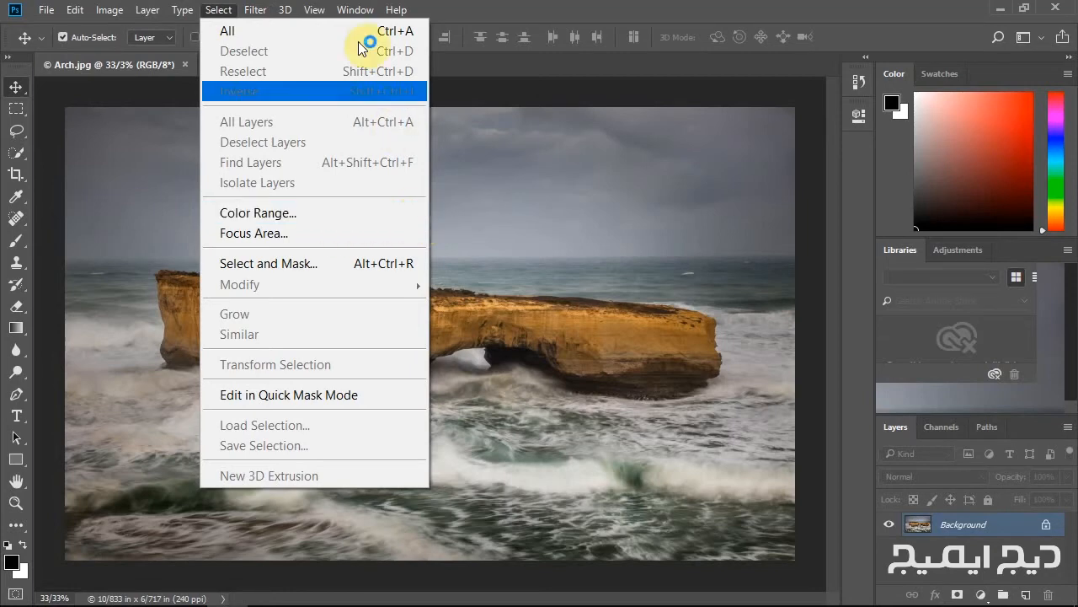
mouse_move(355, 10)
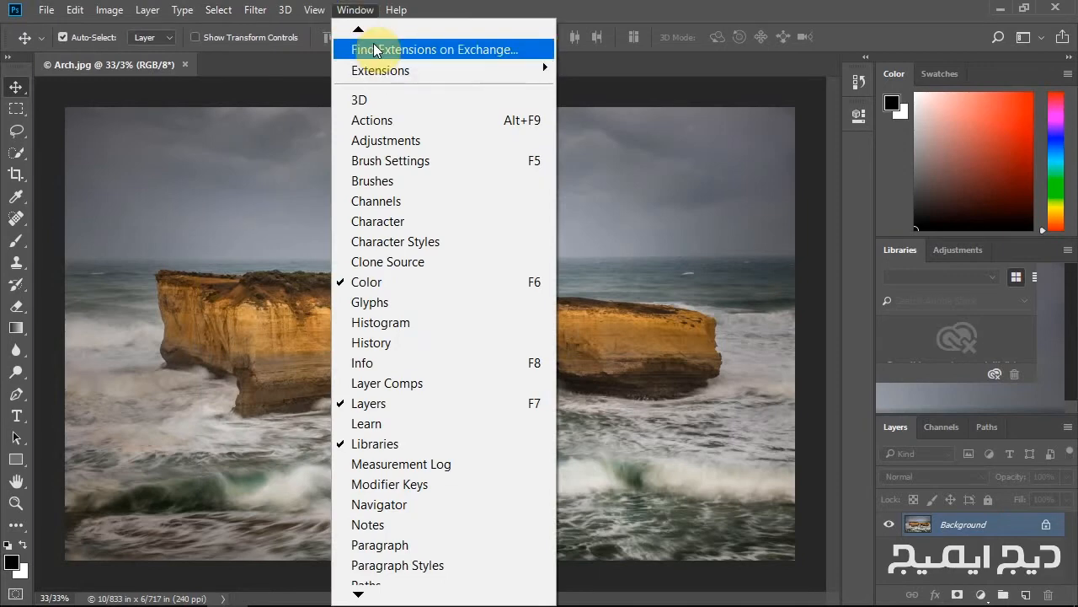
mouse_move(361, 33)
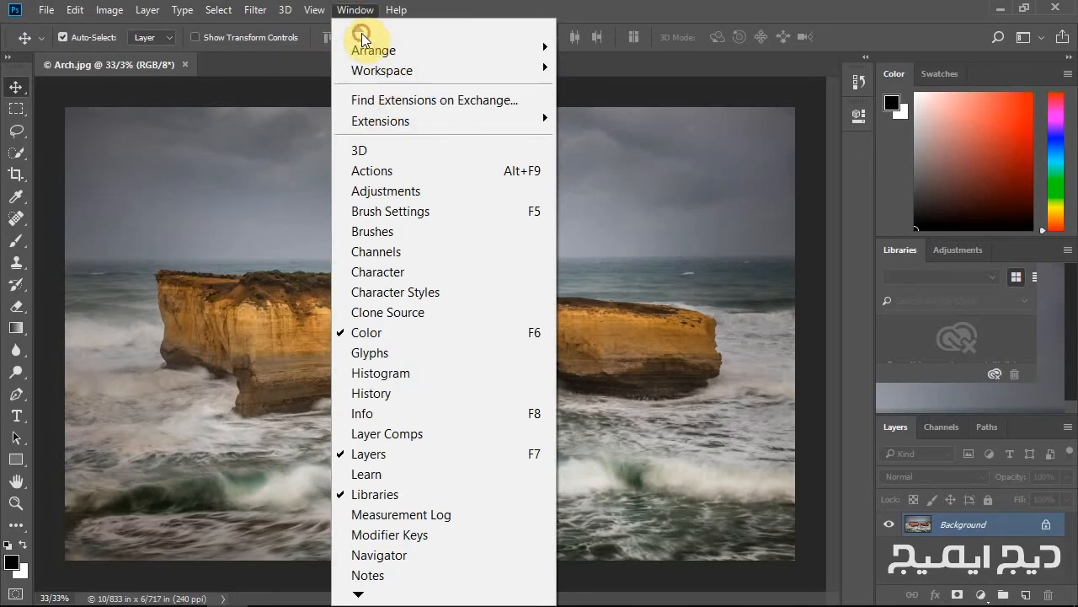
mouse_move(396, 46)
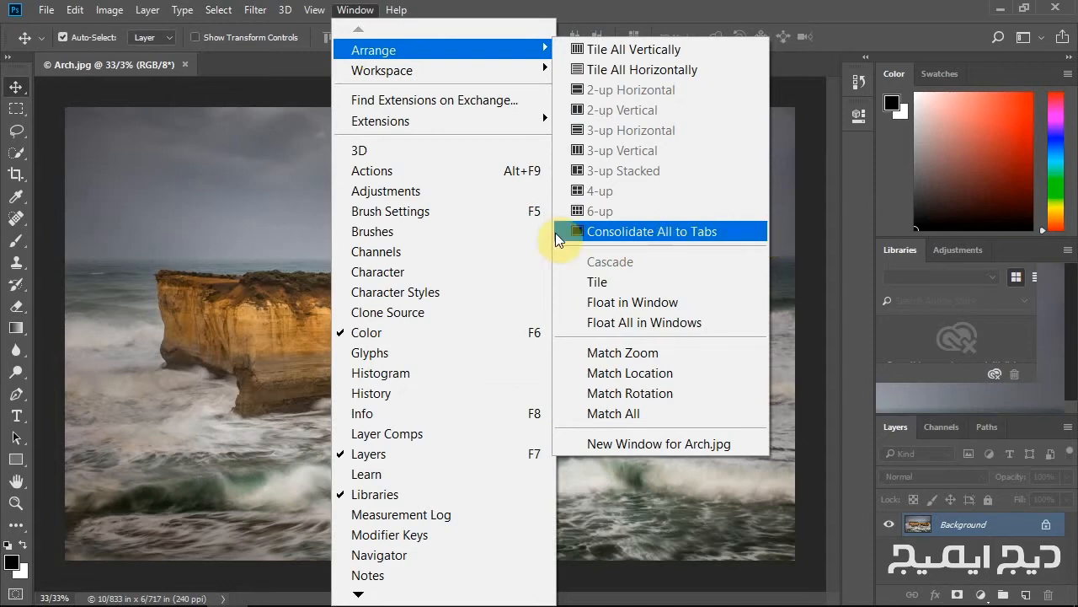
left_click(465, 13)
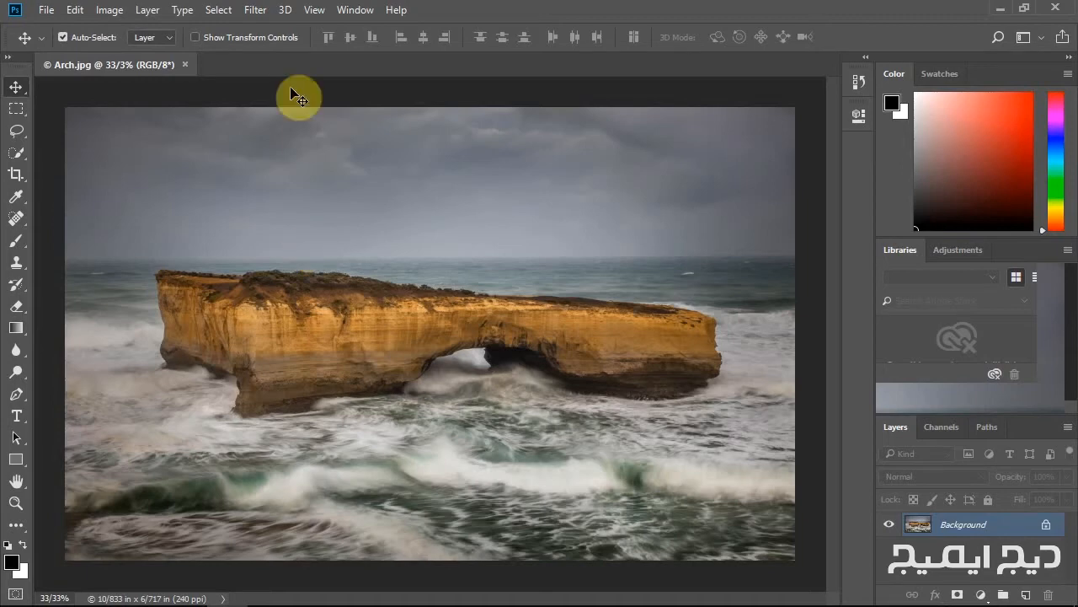
left_click(218, 10)
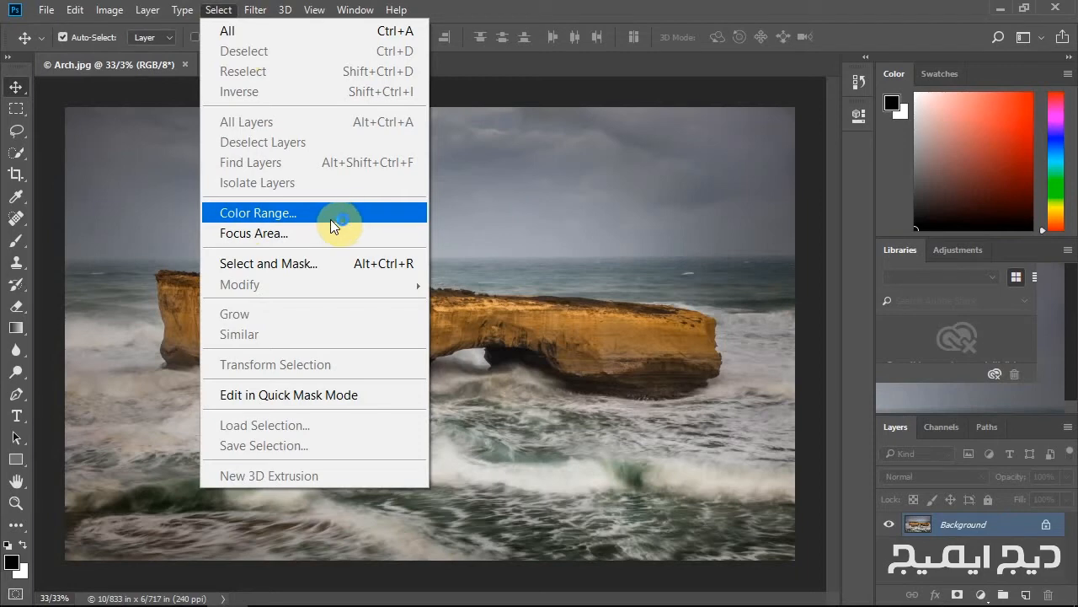
left_click(168, 42)
Open the Keyboard Shortcuts and Menus dialog.
left_click(71, 11)
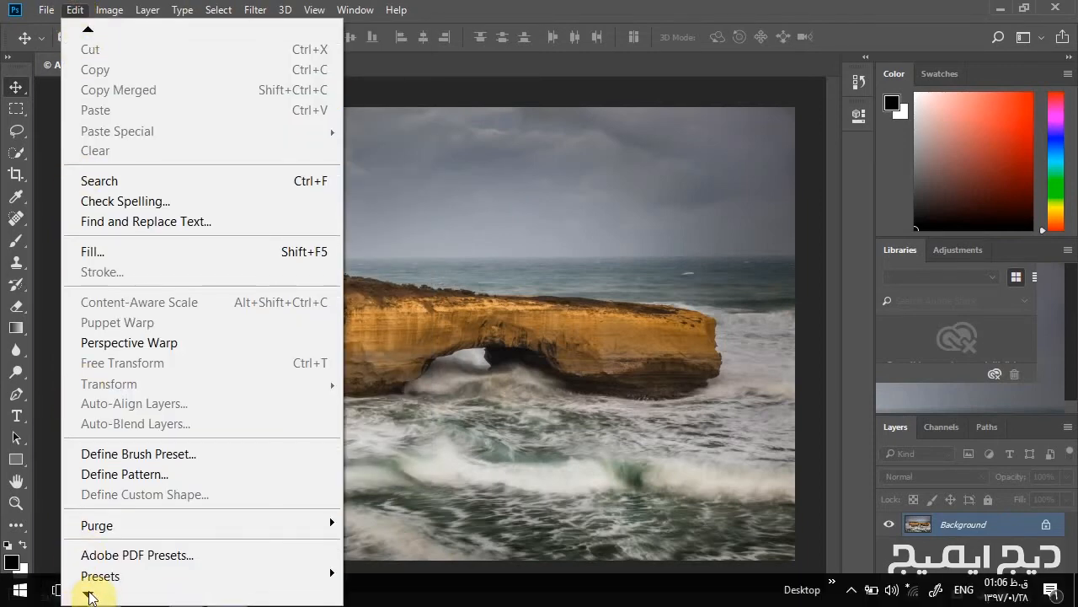
mouse_move(89, 593)
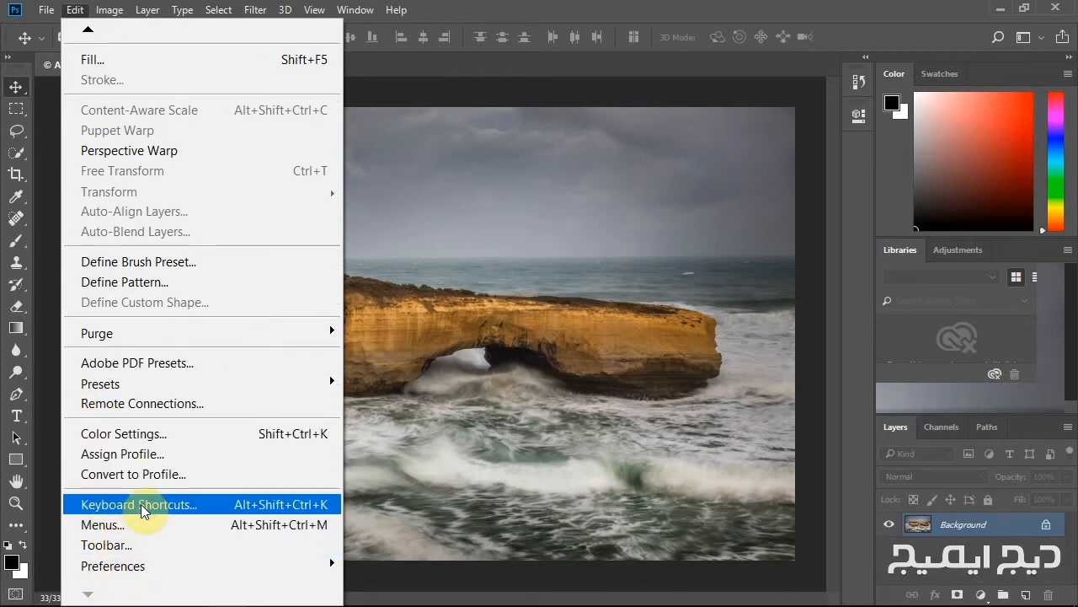
left_click(185, 509)
left_click_drag(546, 30, 501, 71)
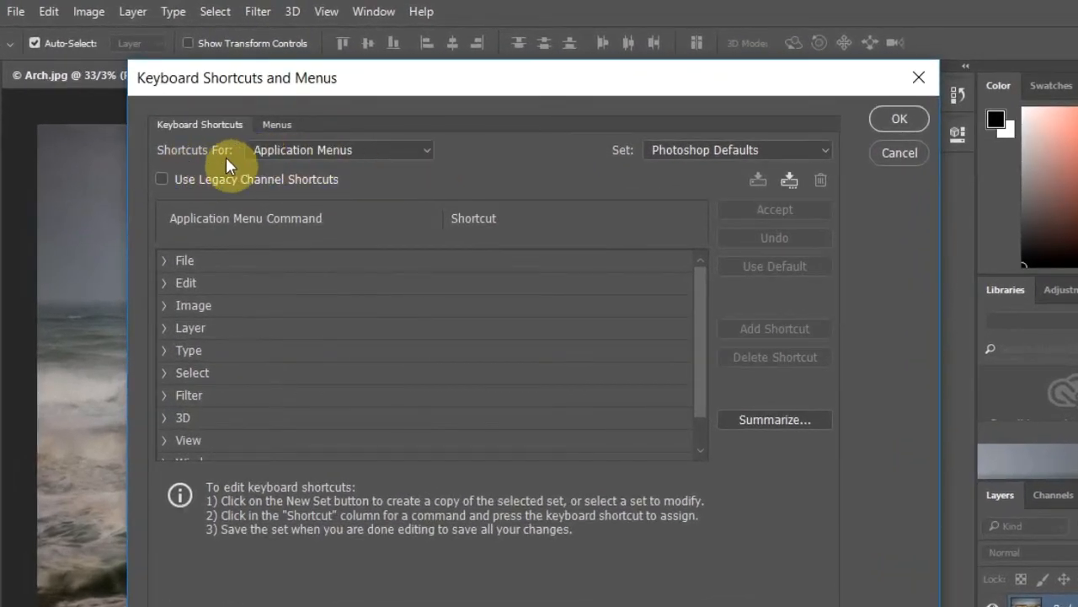
Assign Shift+Ctrl+W as the Application Menus shortcut for Select's Color Range command and accept it.
left_click(427, 150)
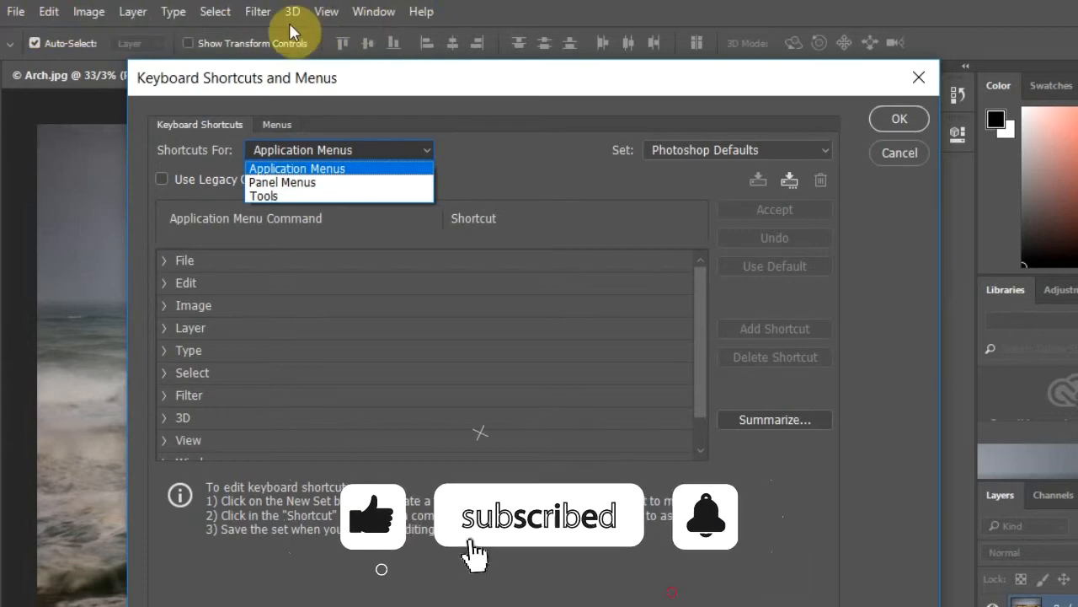
left_click(339, 171)
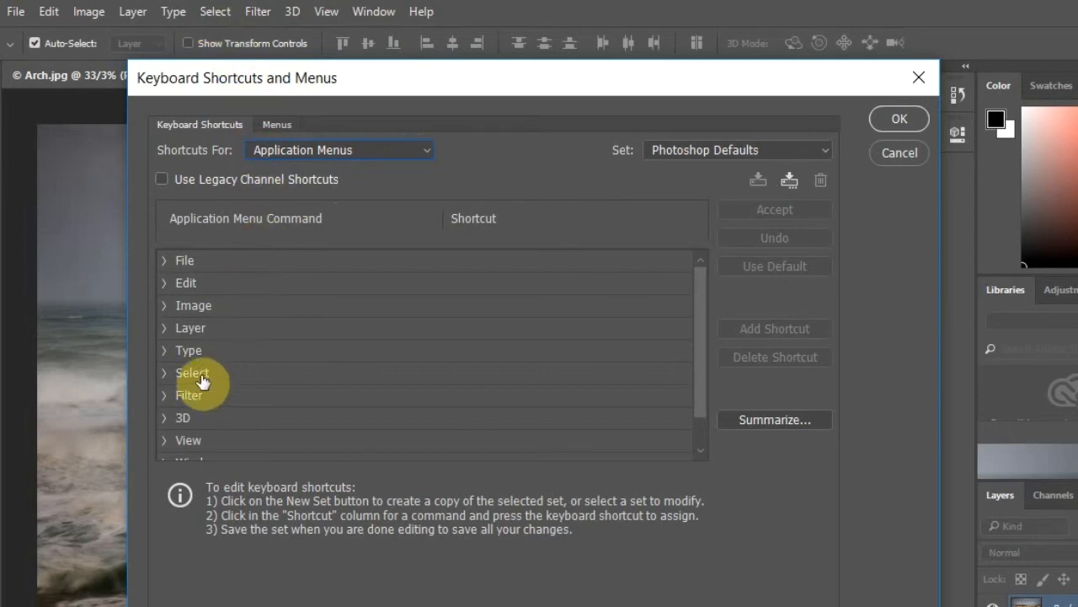
left_click(165, 374)
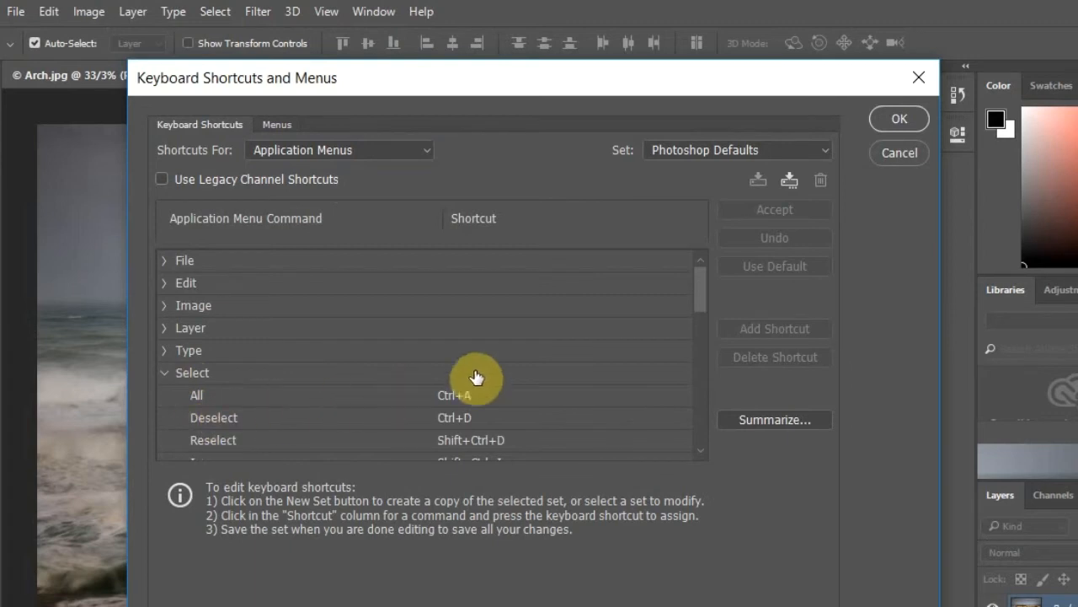
left_click_drag(700, 276, 699, 342)
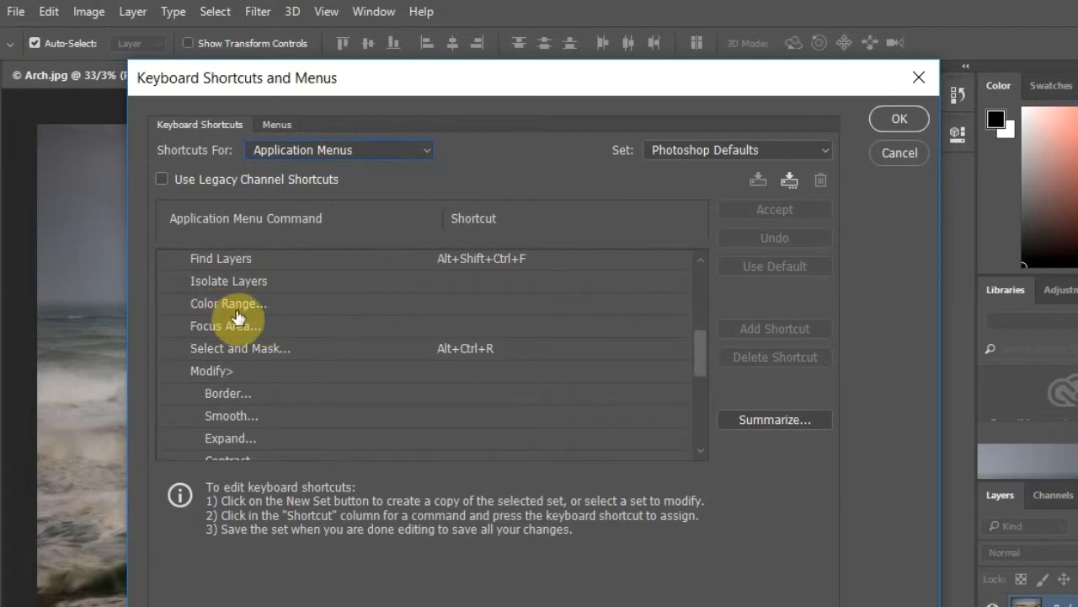
left_click(461, 309)
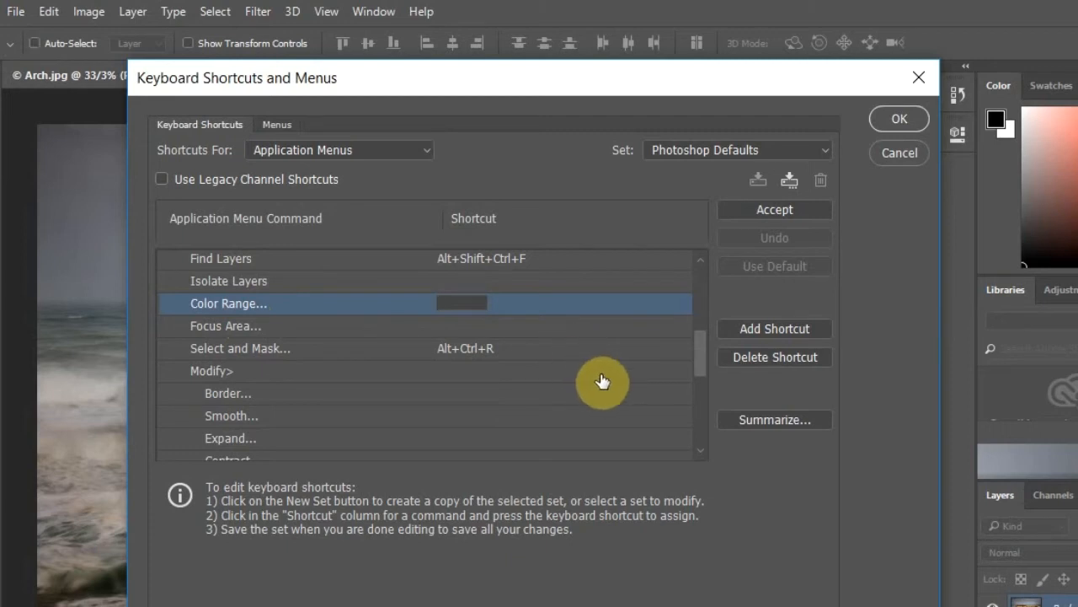
key("shift+ctrl+w")
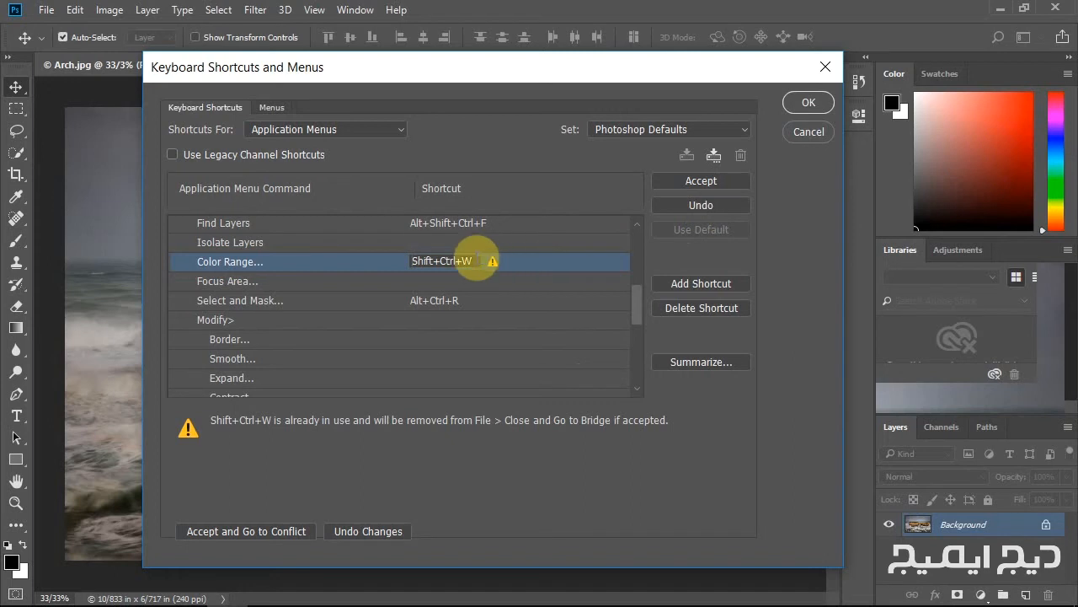
key("BackSpace")
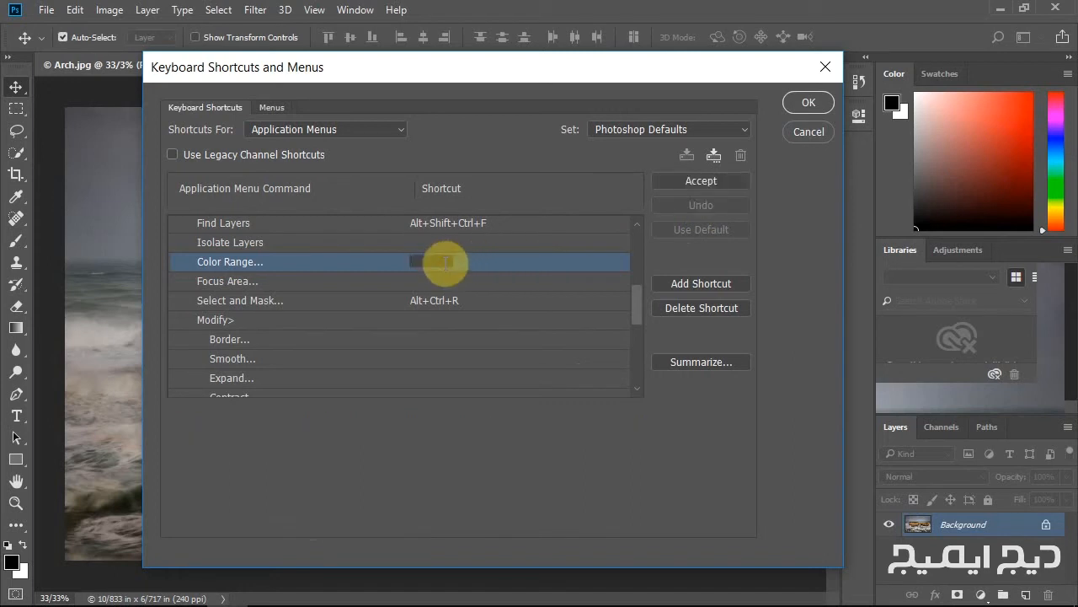
key("ctrl")
key("shift+ctrl+w")
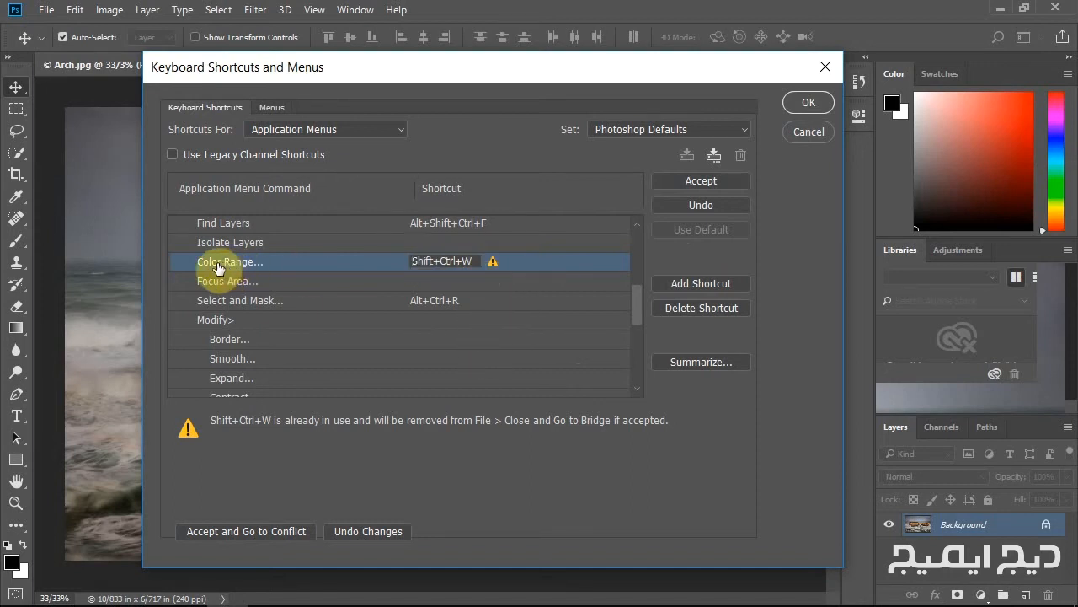
left_click(701, 181)
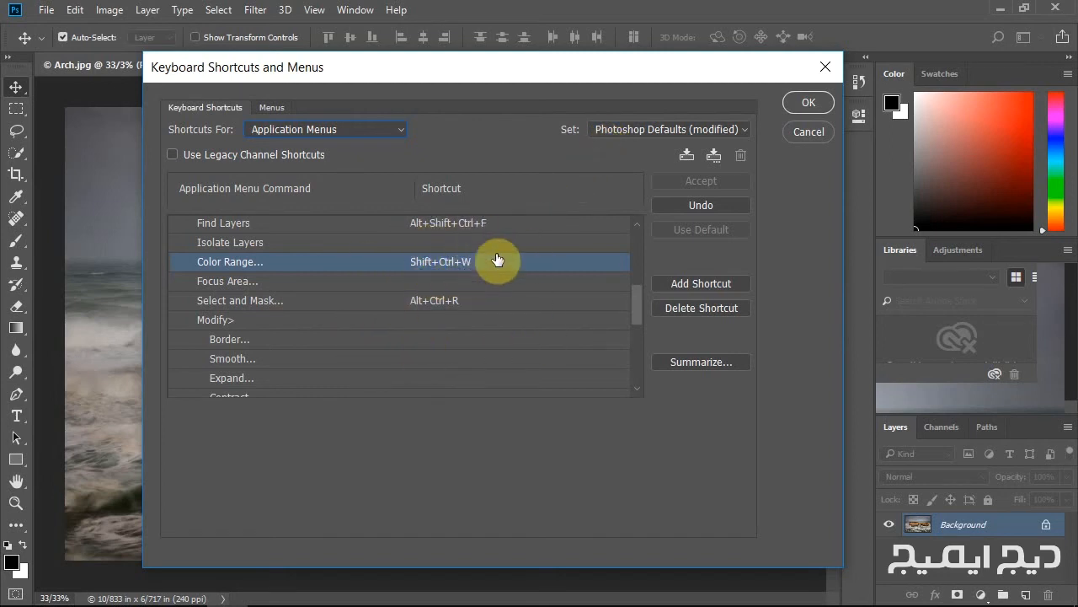
Save the modified shortcuts as a new set named "digimageir keyboard shortcuts".
left_click(686, 156)
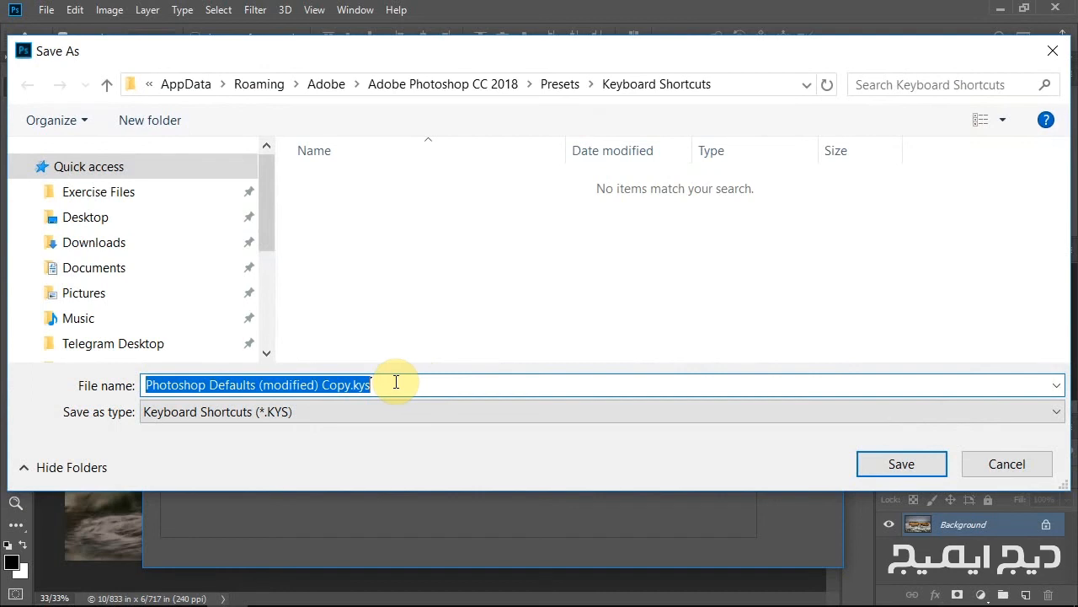
type("digimage")
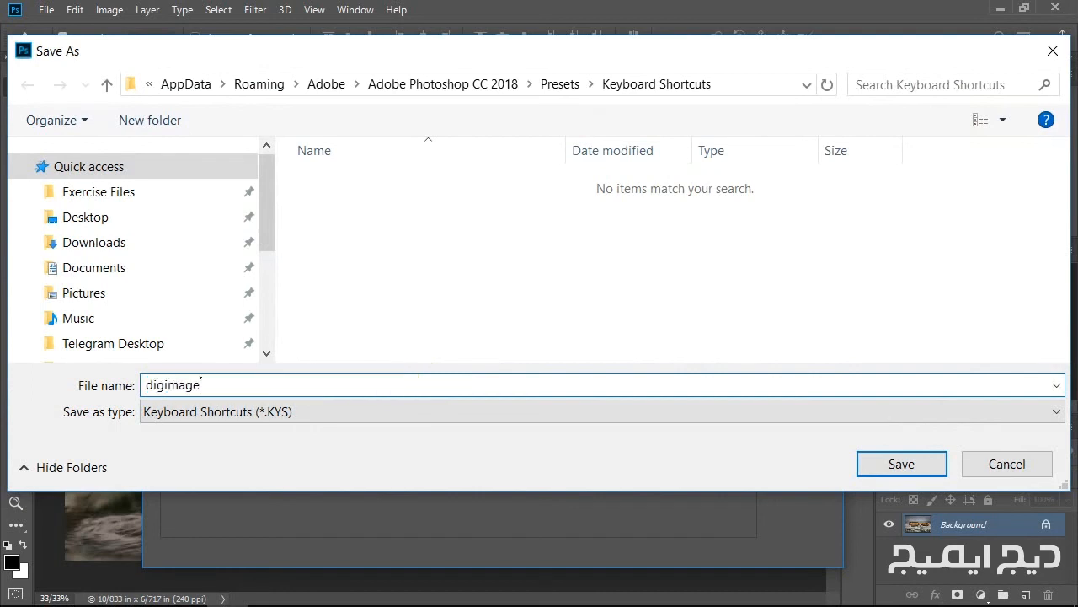
type("ir keyboard shortcuts")
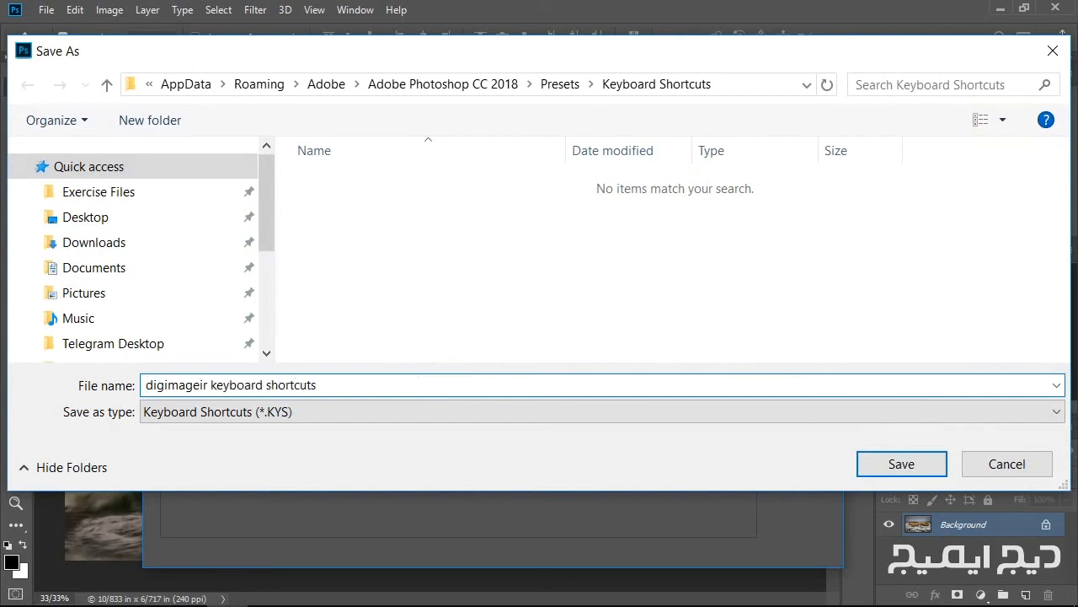
left_click(900, 463)
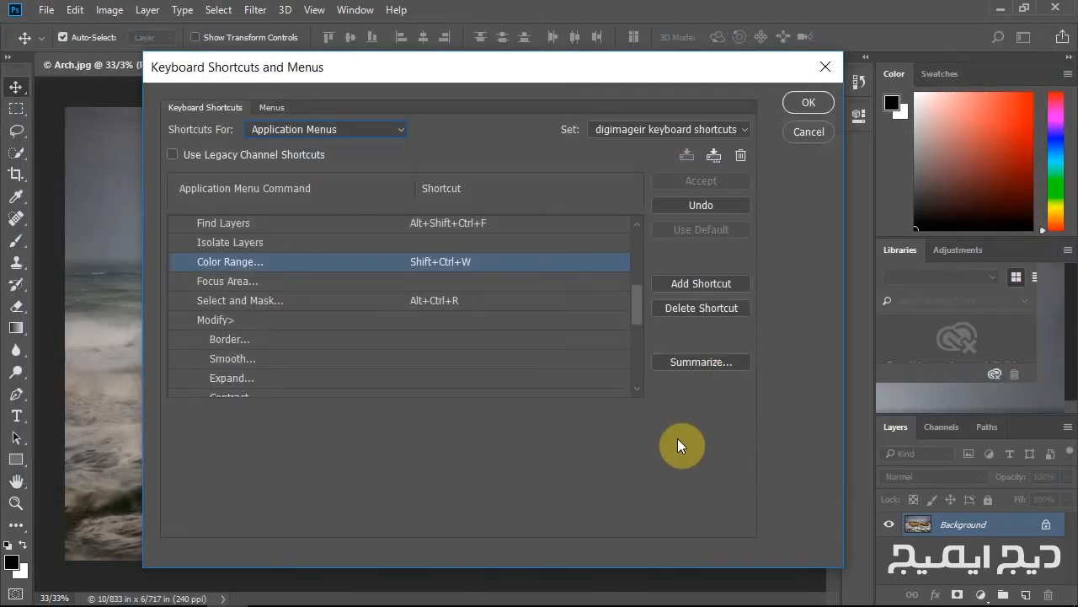
Switch the shortcut set between Photoshop Defaults and digimageir keyboard shortcuts to compare the Color Range shortcut.
left_click(744, 130)
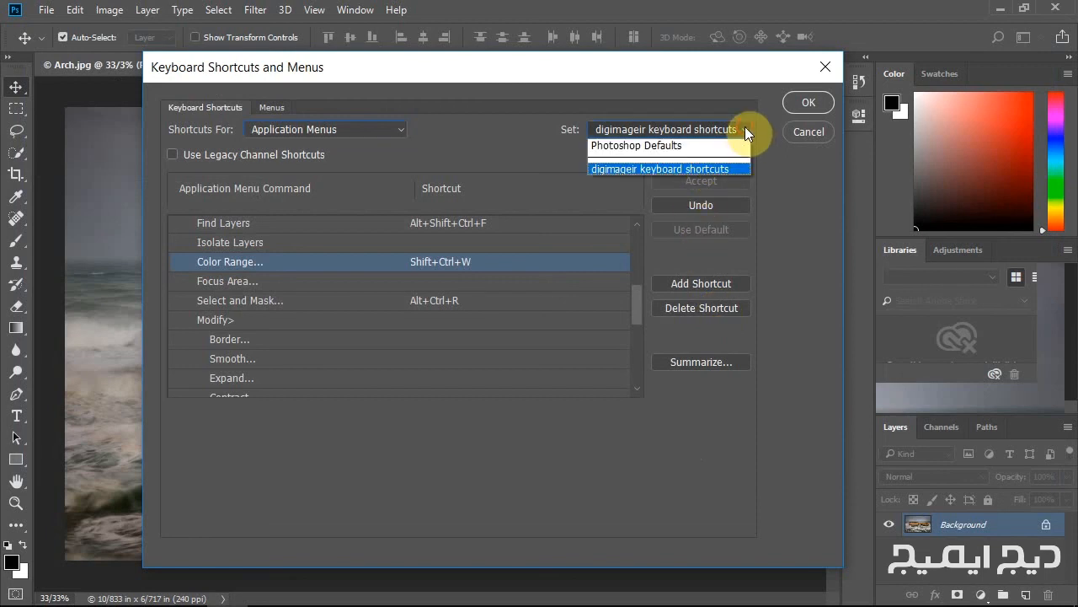
left_click(624, 147)
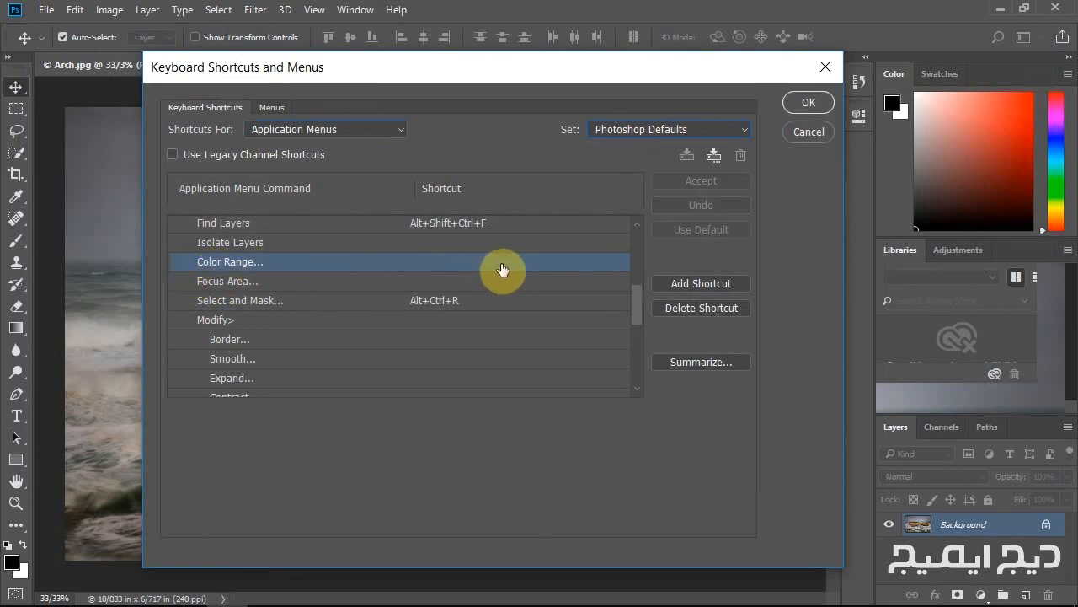
left_click(747, 127)
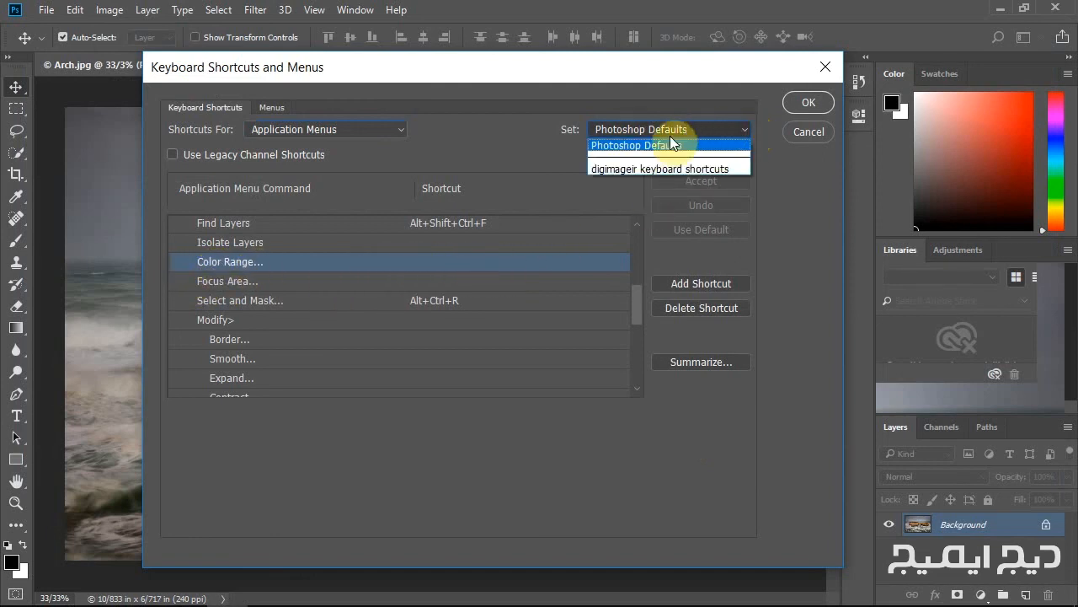
left_click(631, 170)
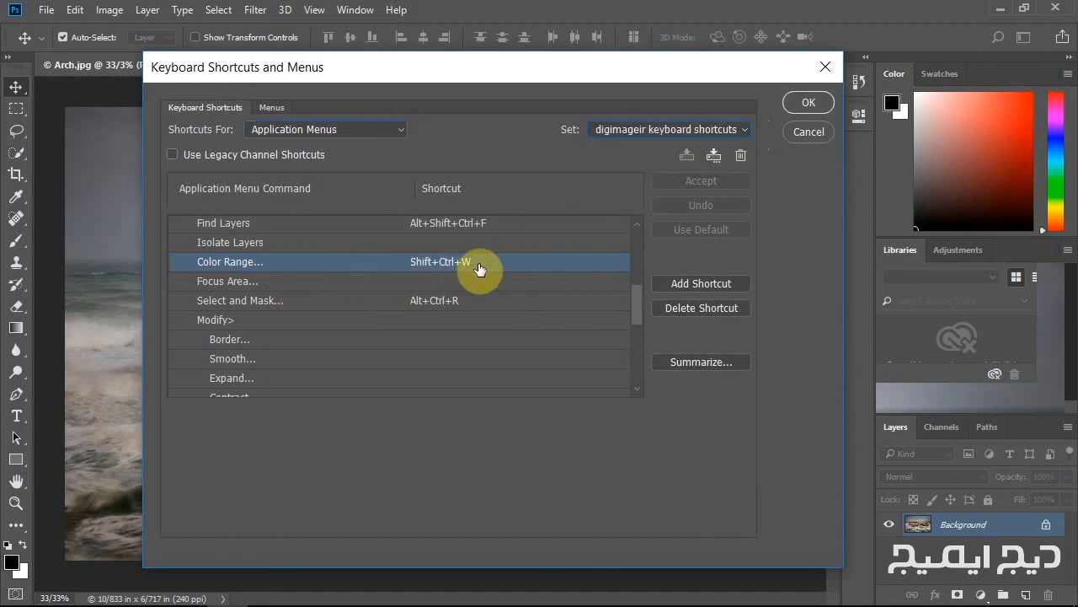
left_click(645, 130)
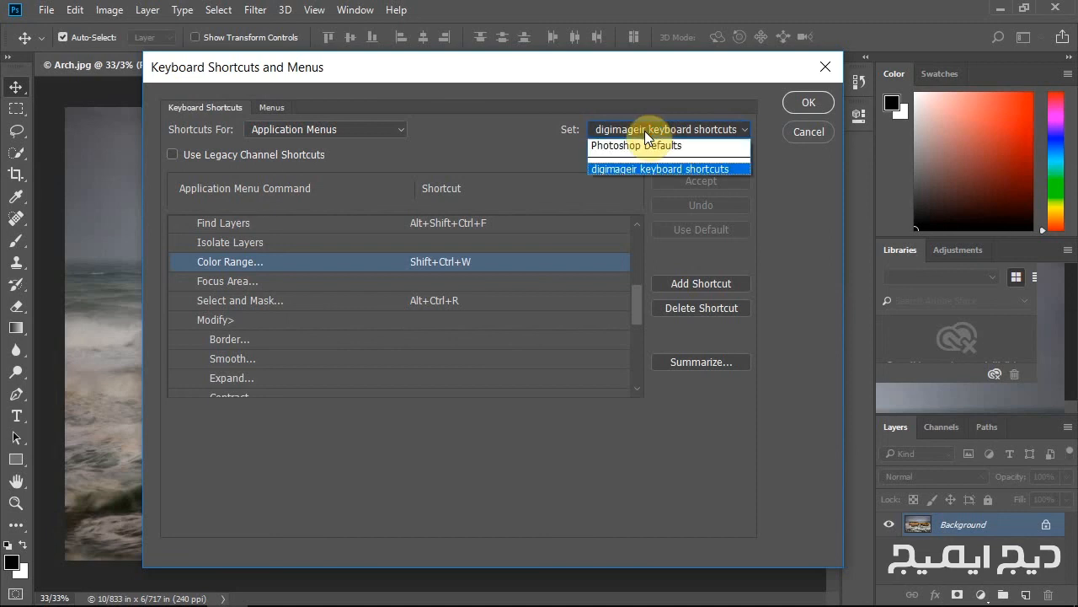
left_click(624, 145)
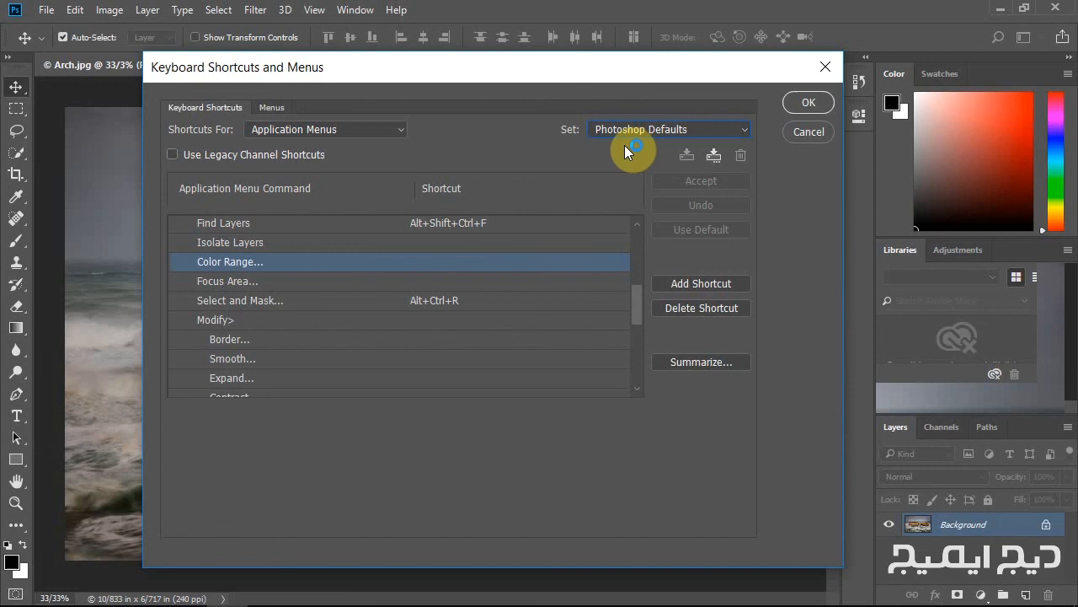
left_click(726, 130)
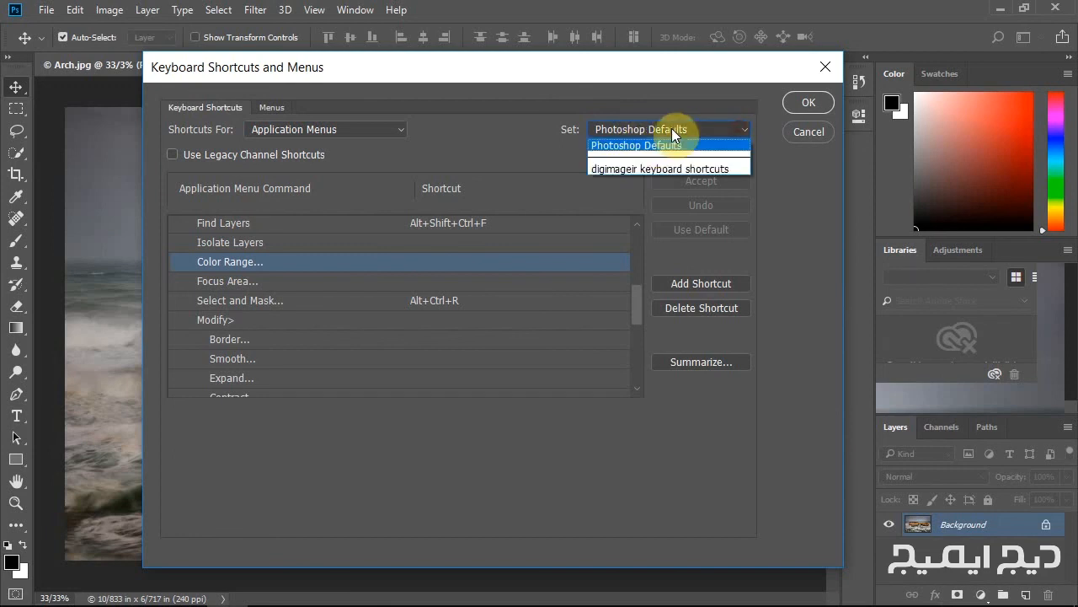
left_click(615, 169)
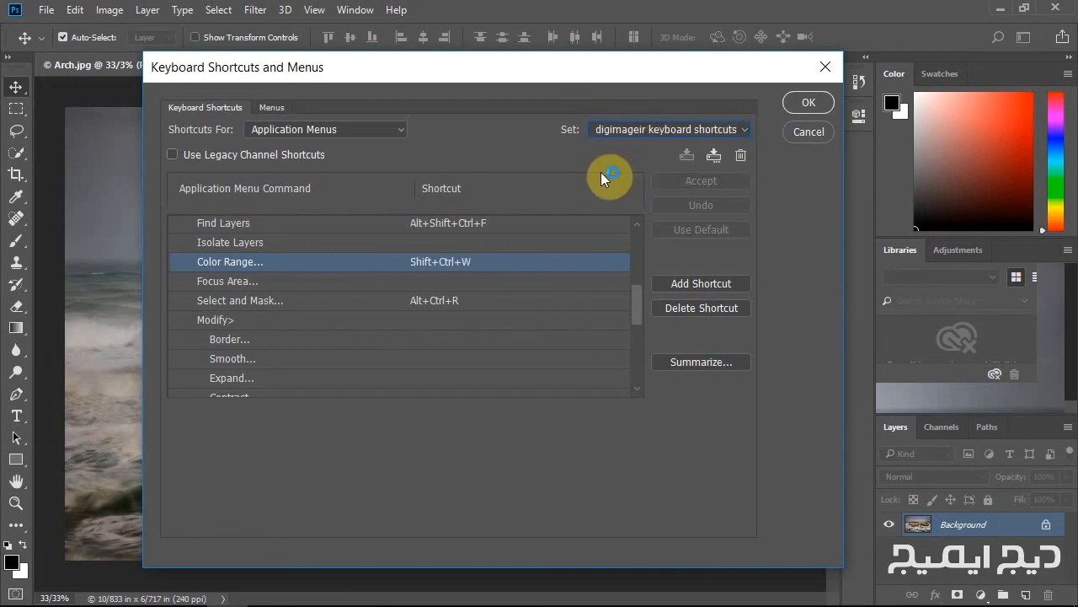
Delete the digimageir keyboard shortcuts set and close the Keyboard Shortcuts and Menus dialog.
left_click(741, 156)
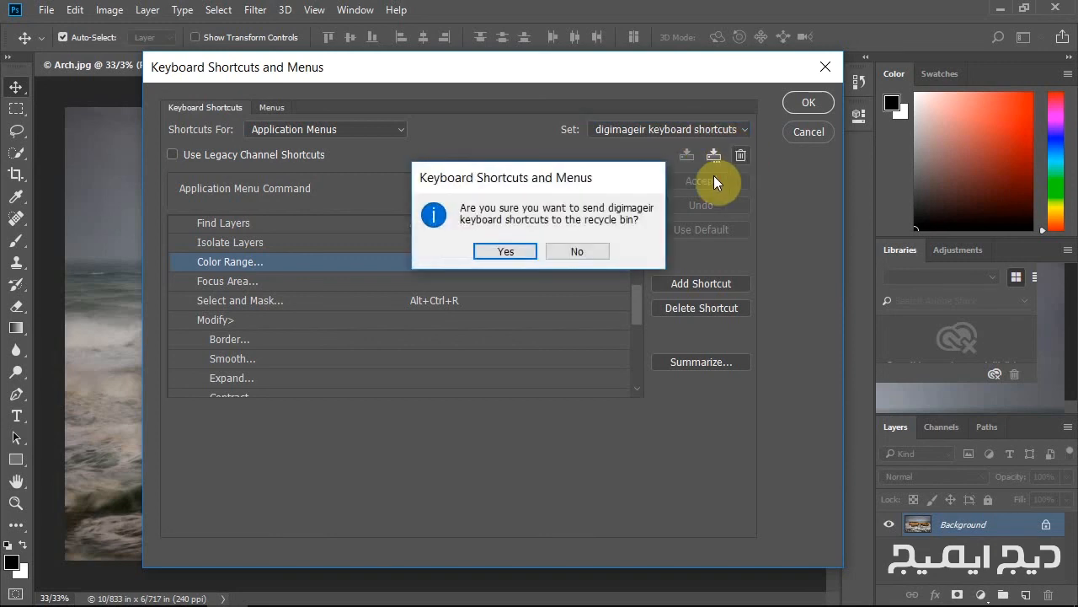
left_click(499, 251)
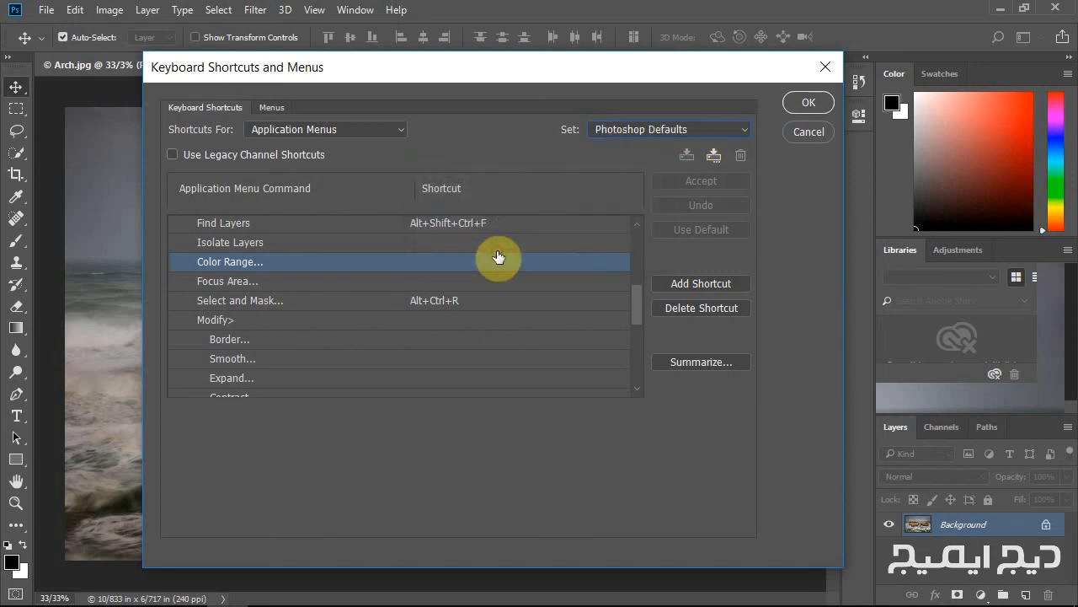
left_click(742, 129)
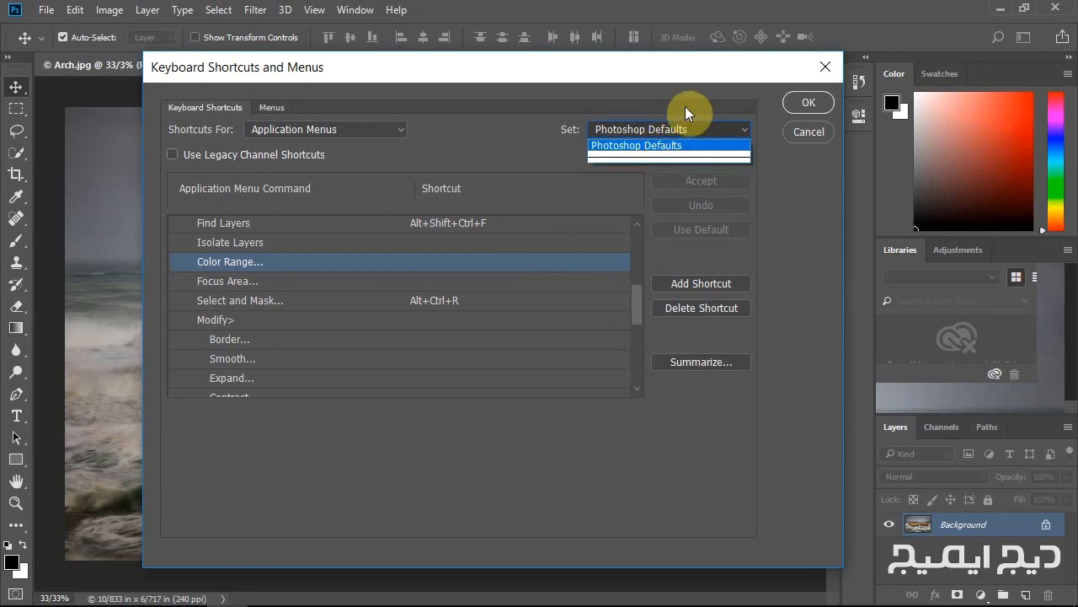
left_click(716, 83)
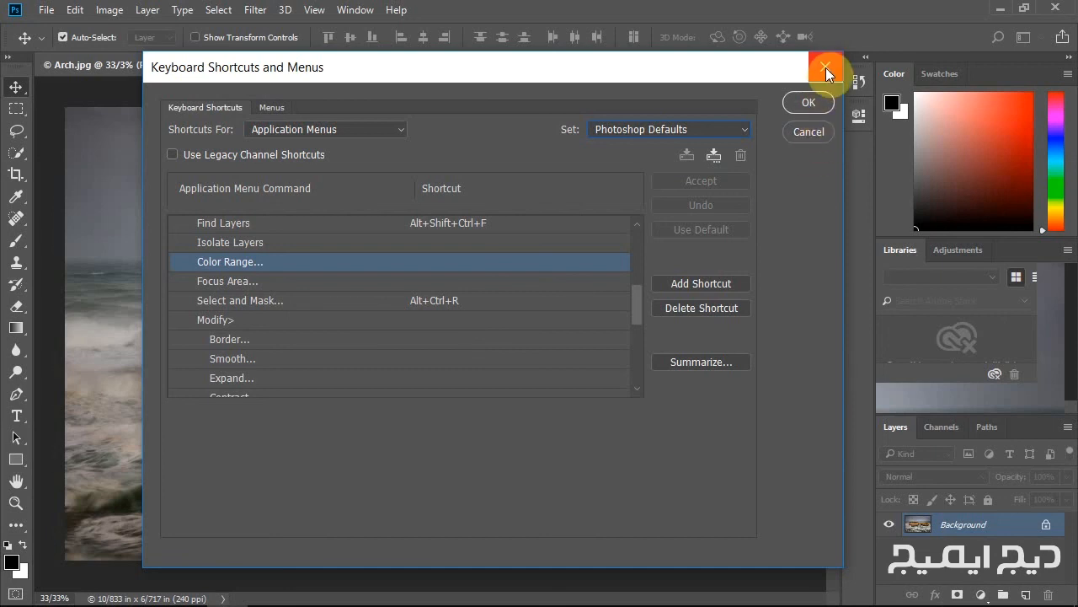
left_click(811, 103)
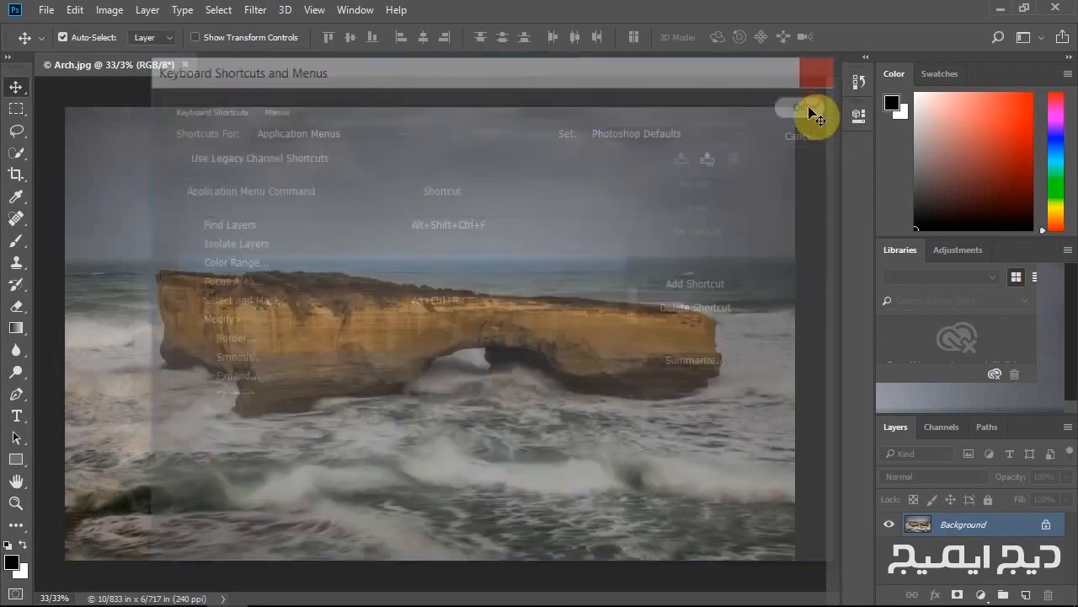